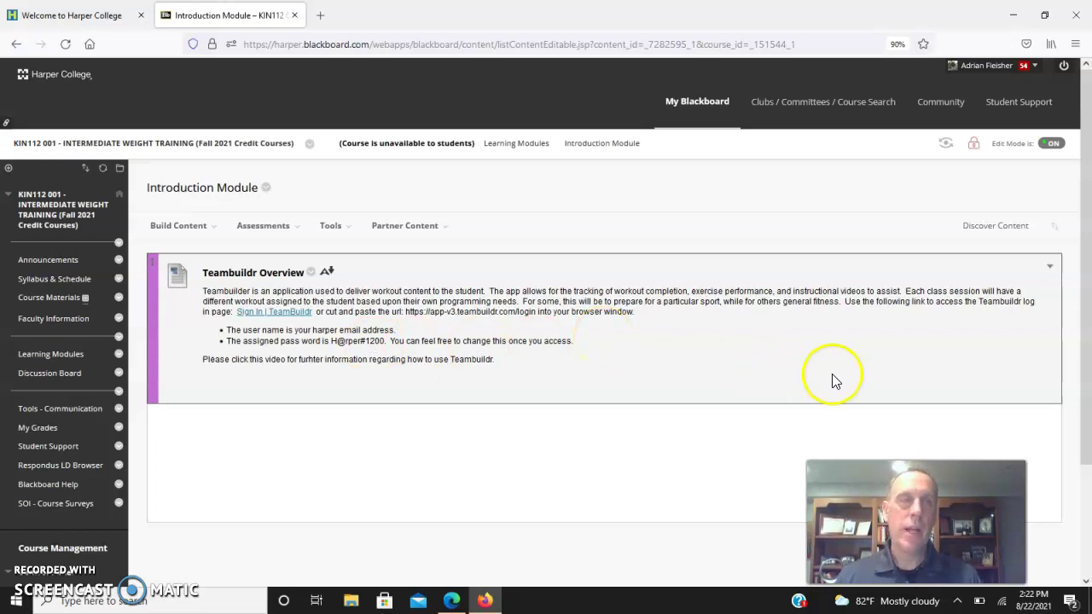
Switch to the TeamBuildr sign-in page in Edge and sign in with the prefilled coach account
left_click(1022, 15)
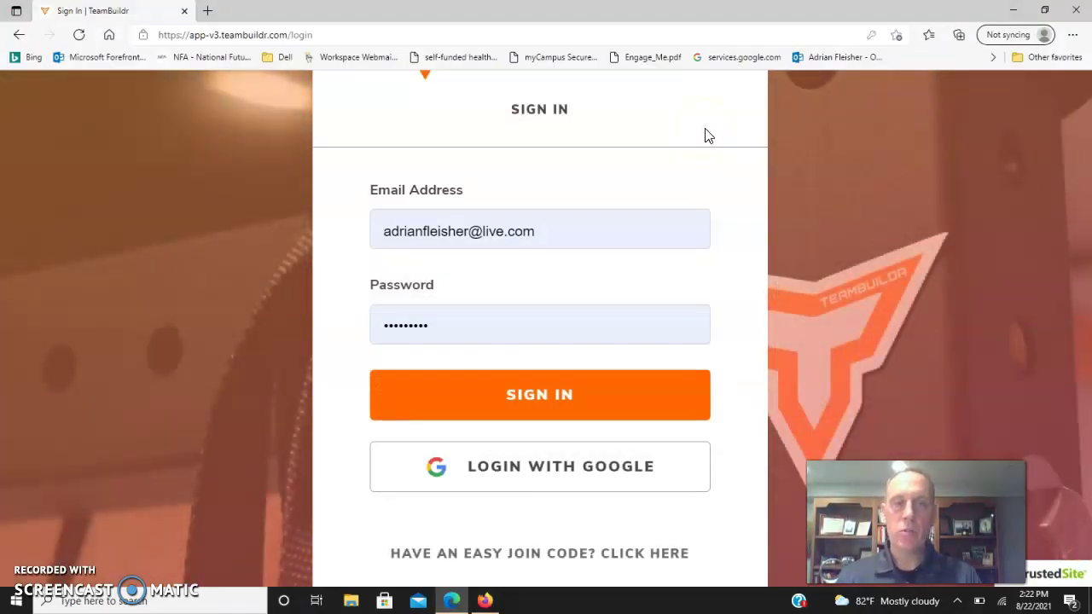
left_click(542, 397)
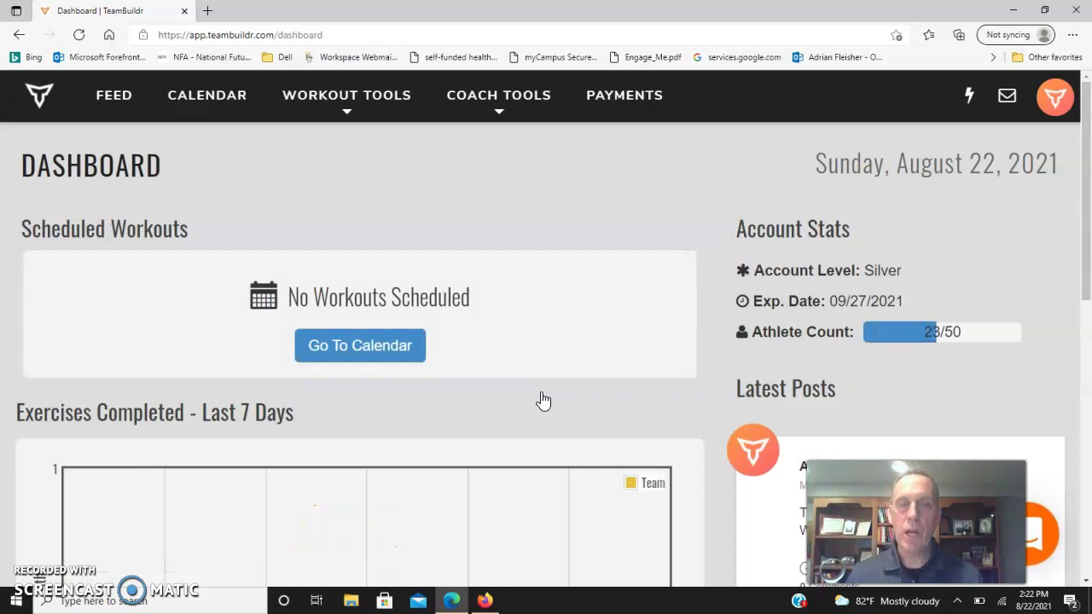
left_click(536, 96)
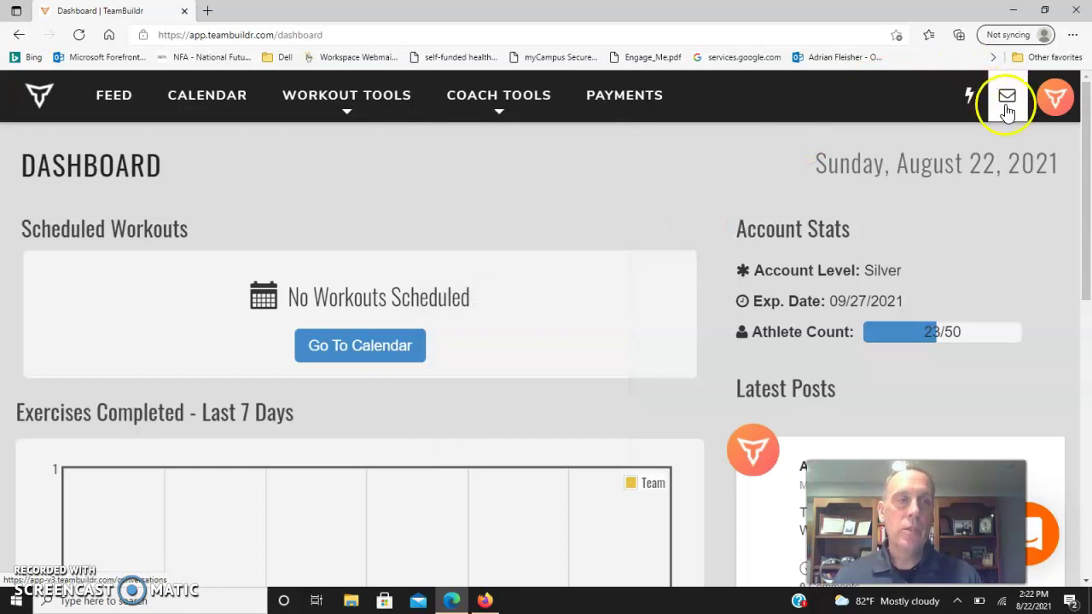
Log out of the coach account and sign in to TeamBuildr with the athlete account
mouse_move(1051, 101)
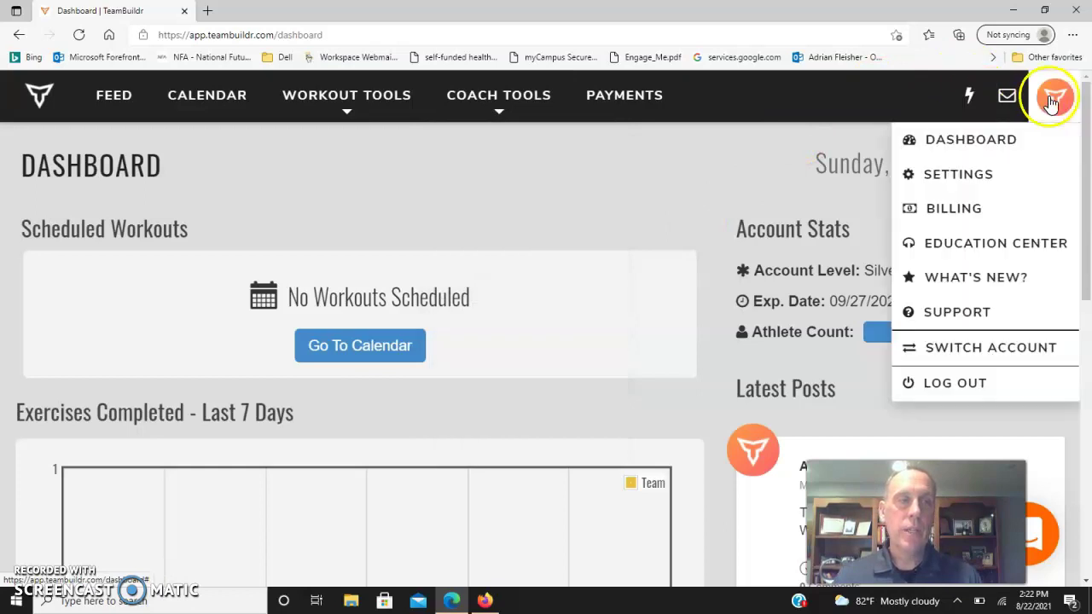
left_click(945, 388)
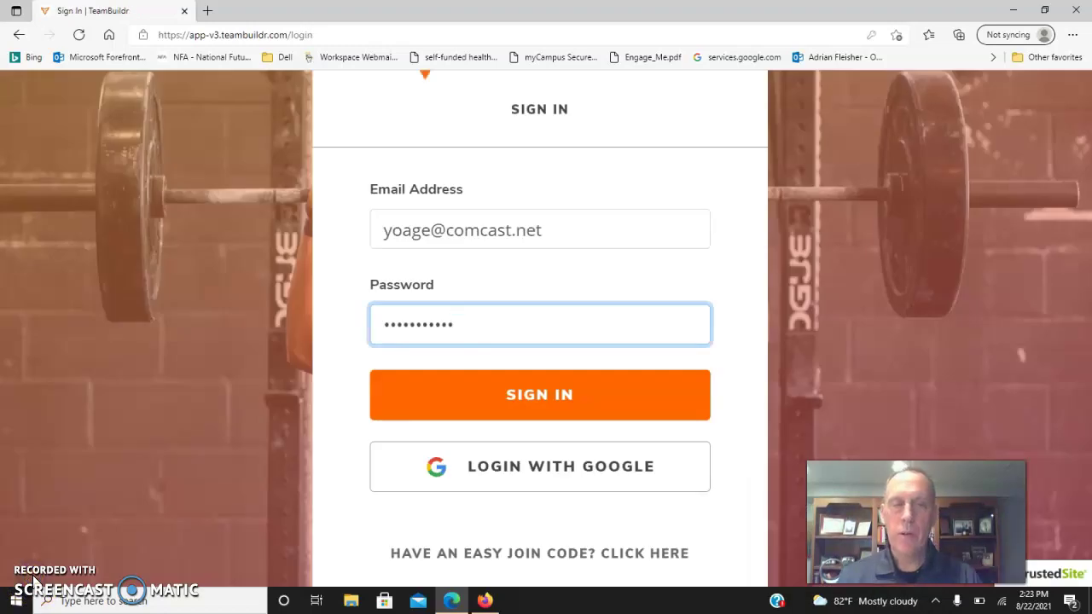
left_click(556, 393)
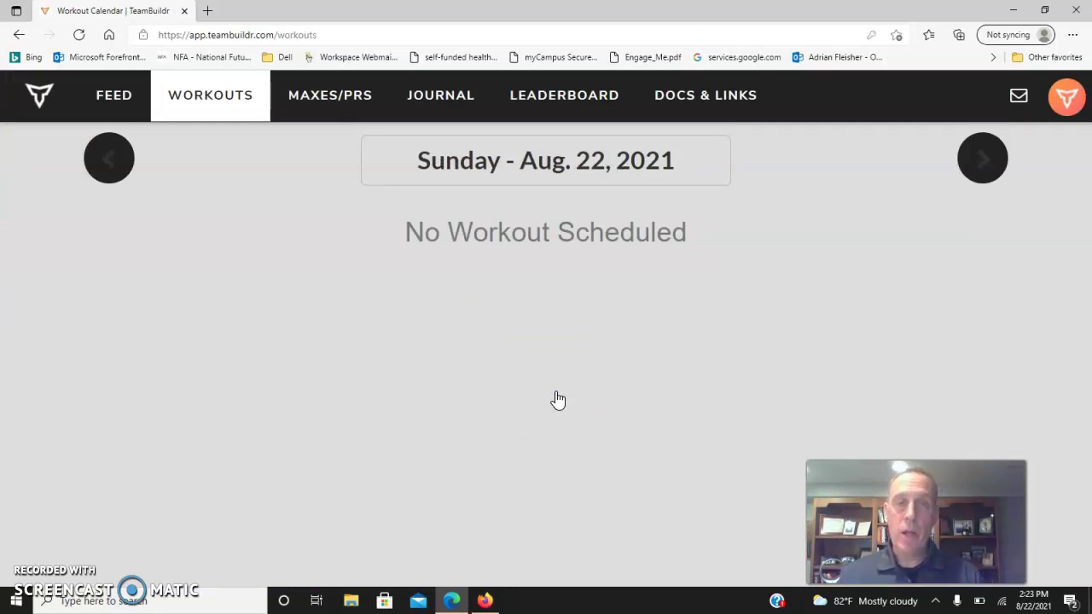
Open the workout scheduled for Monday, August 23, 2021 from the August calendar
left_click(541, 168)
left_click(531, 208)
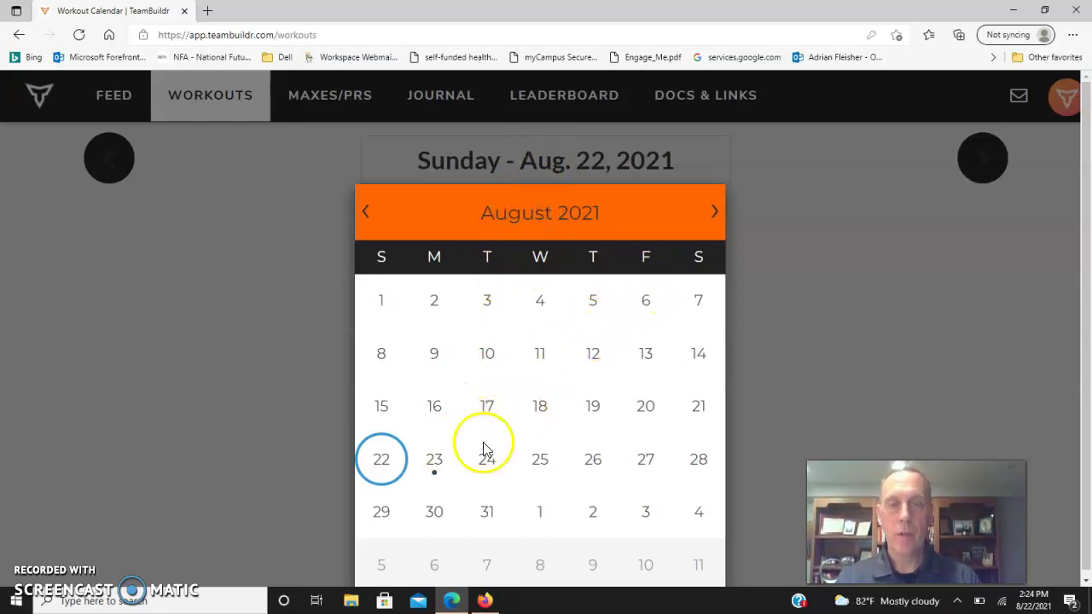
left_click(434, 461)
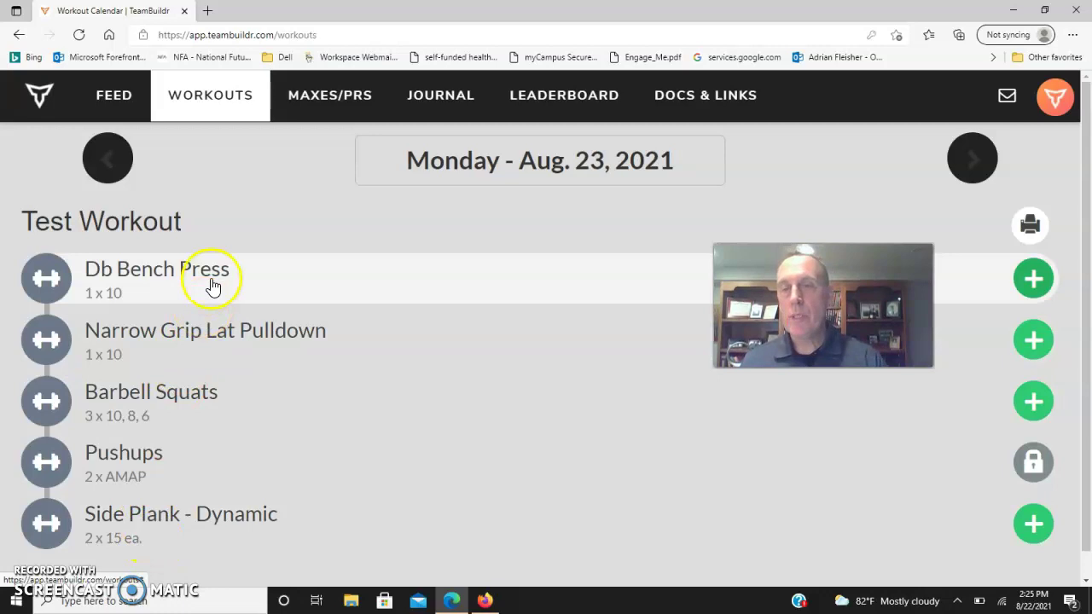
Record a weight of 75 for the Db Bench Press set and save the entry
left_click(212, 284)
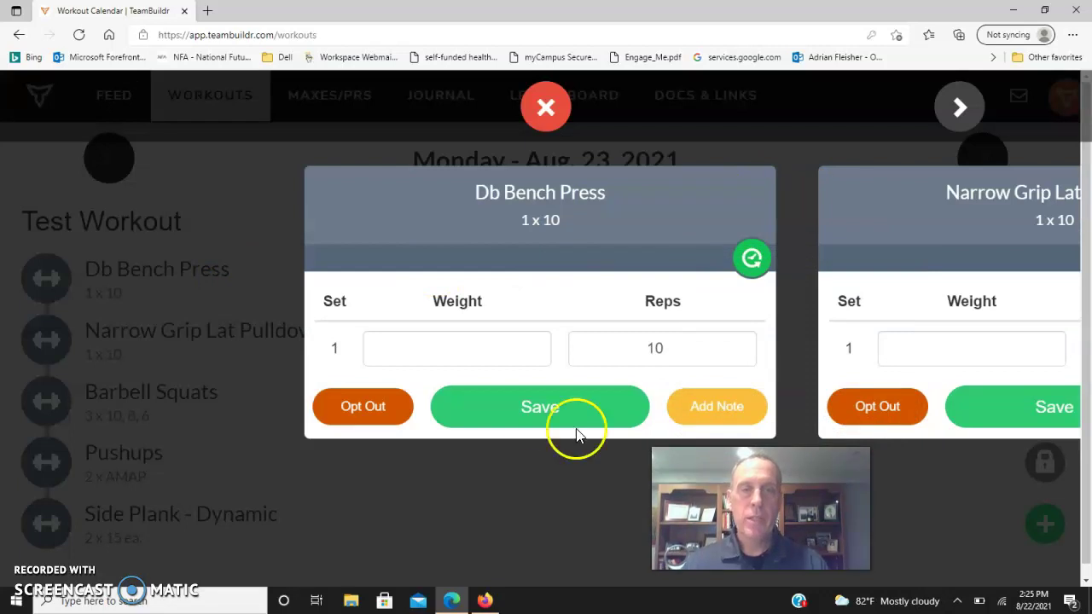
left_click(438, 350)
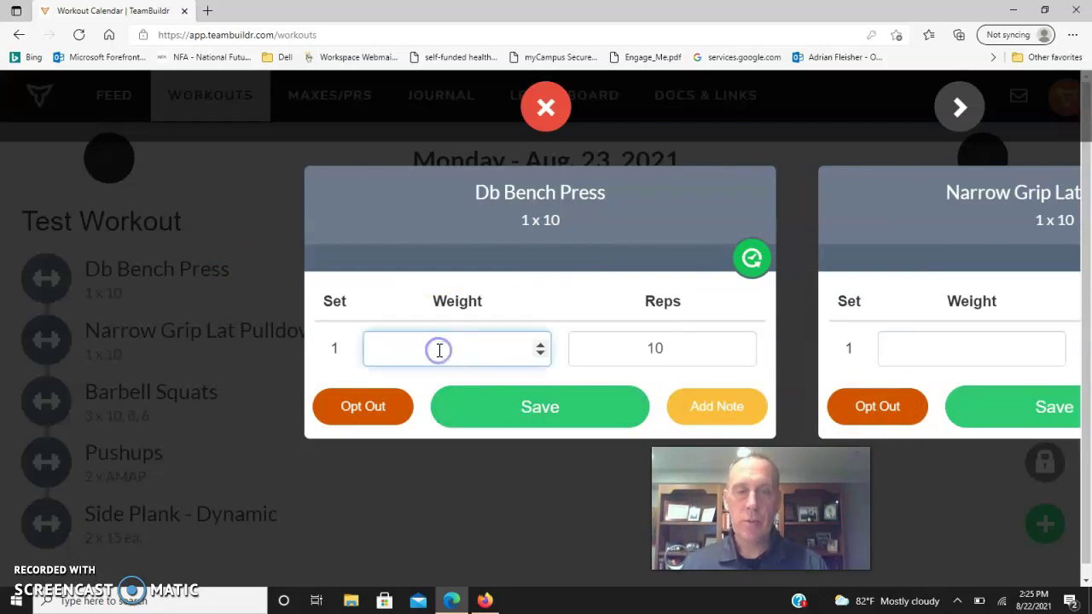
type("75")
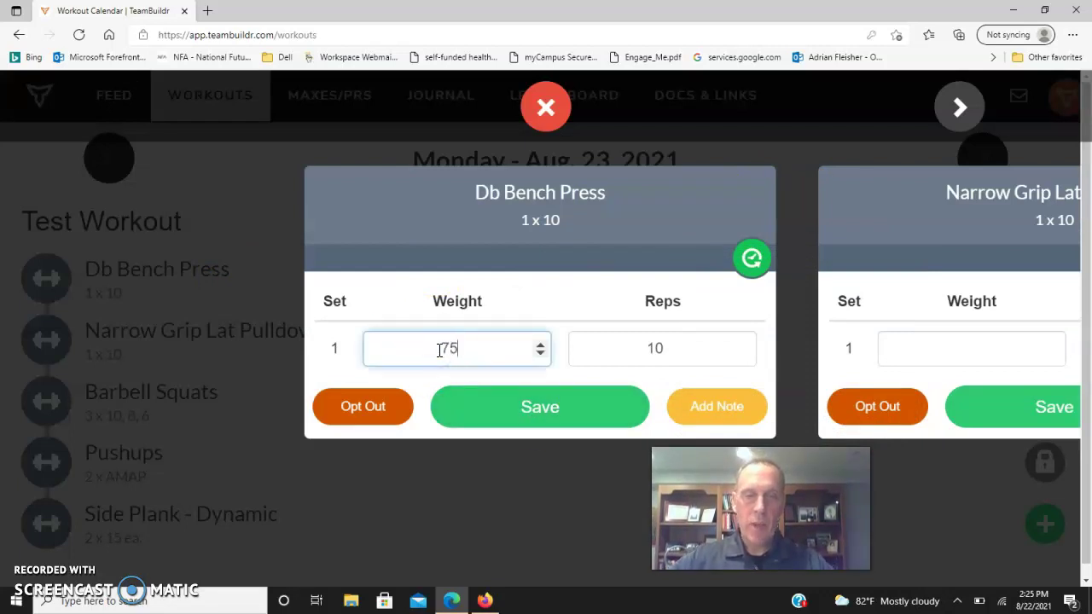
left_click(527, 422)
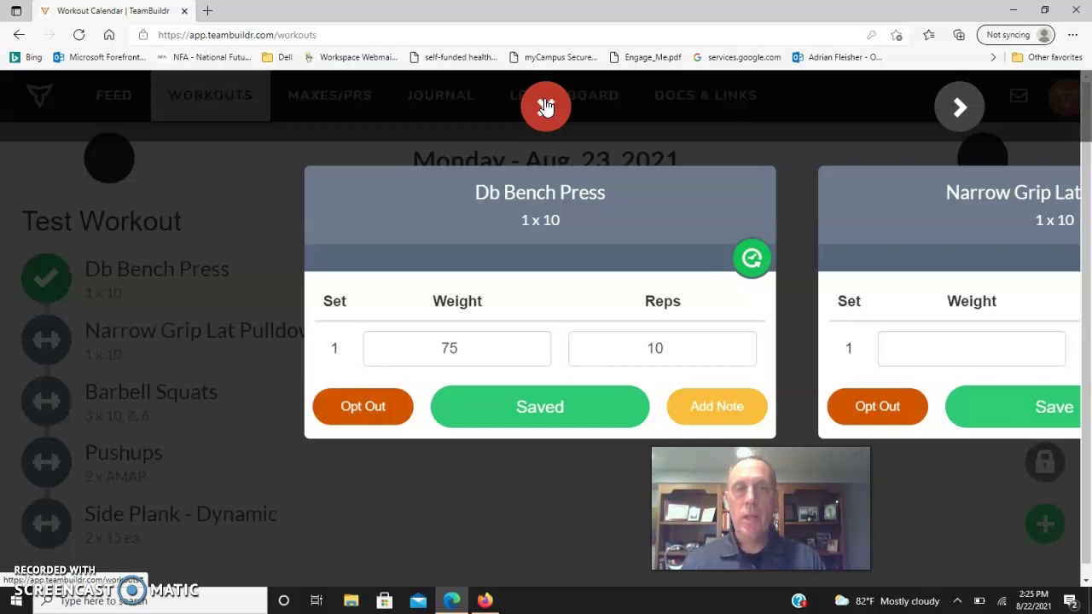
Go to the Barbell Squats exercise, play its instructional video and close the video
left_click(972, 109)
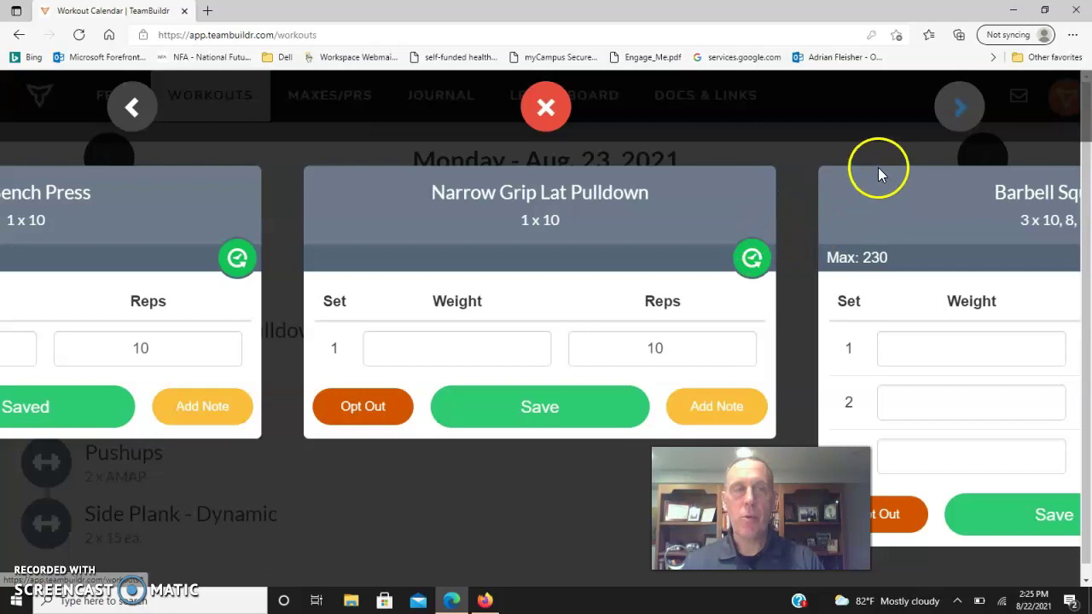
left_click(972, 106)
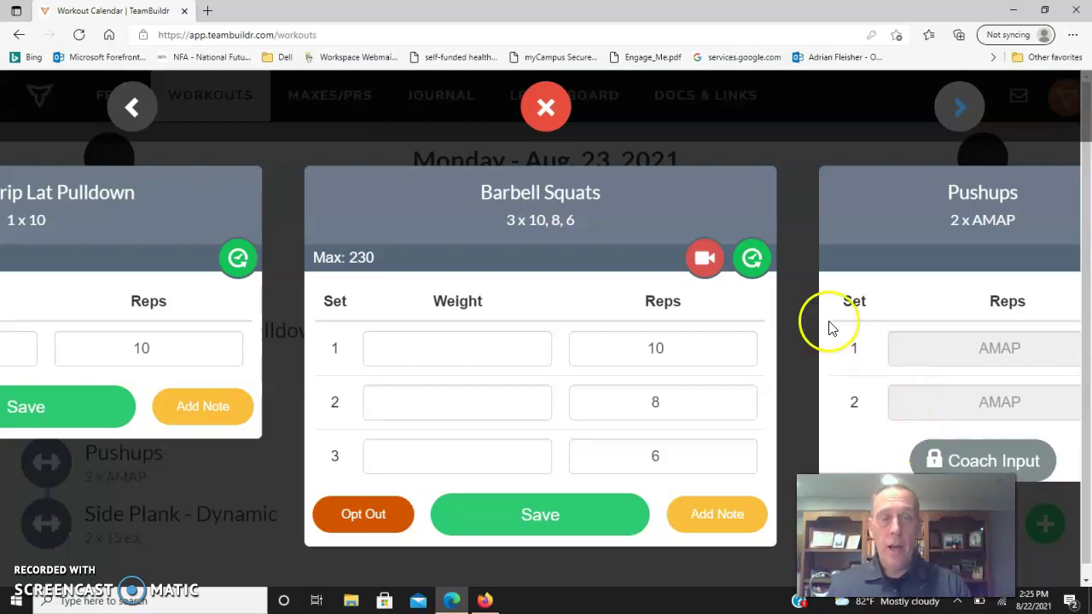
left_click(706, 258)
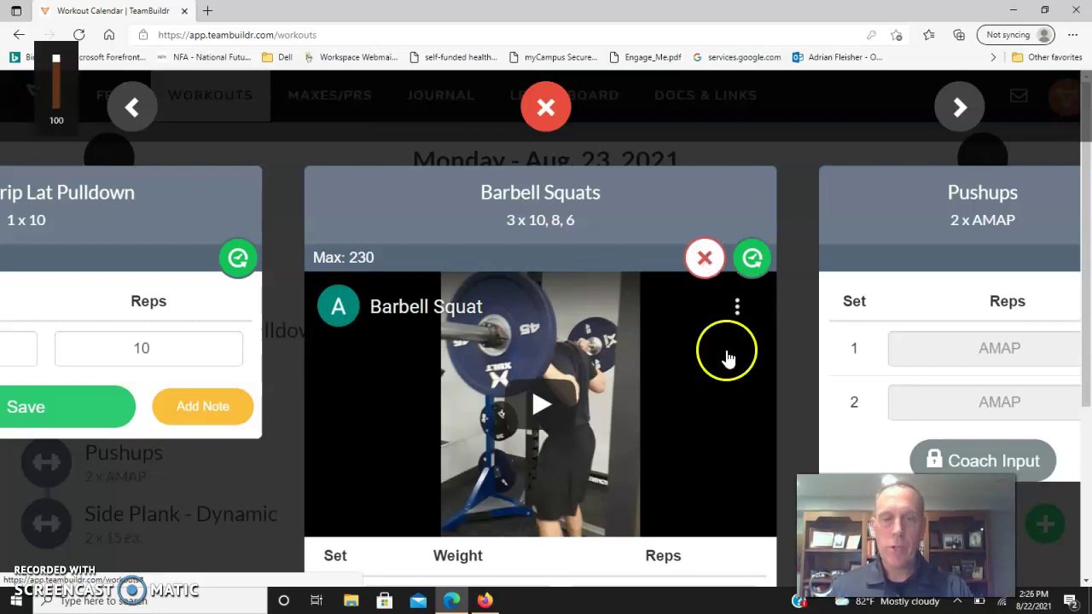
left_click(540, 404)
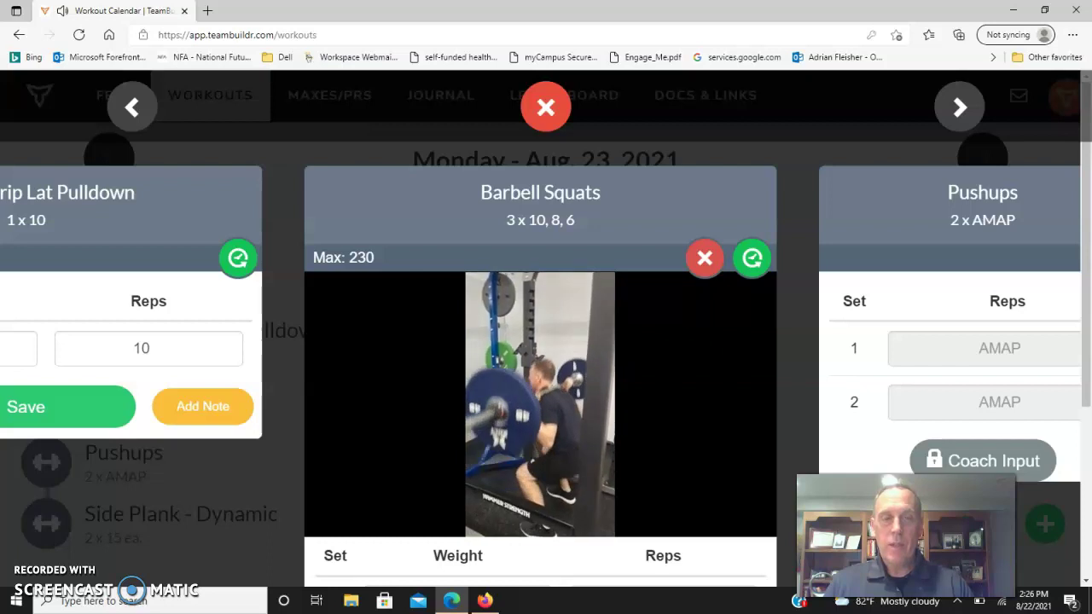
left_click(701, 261)
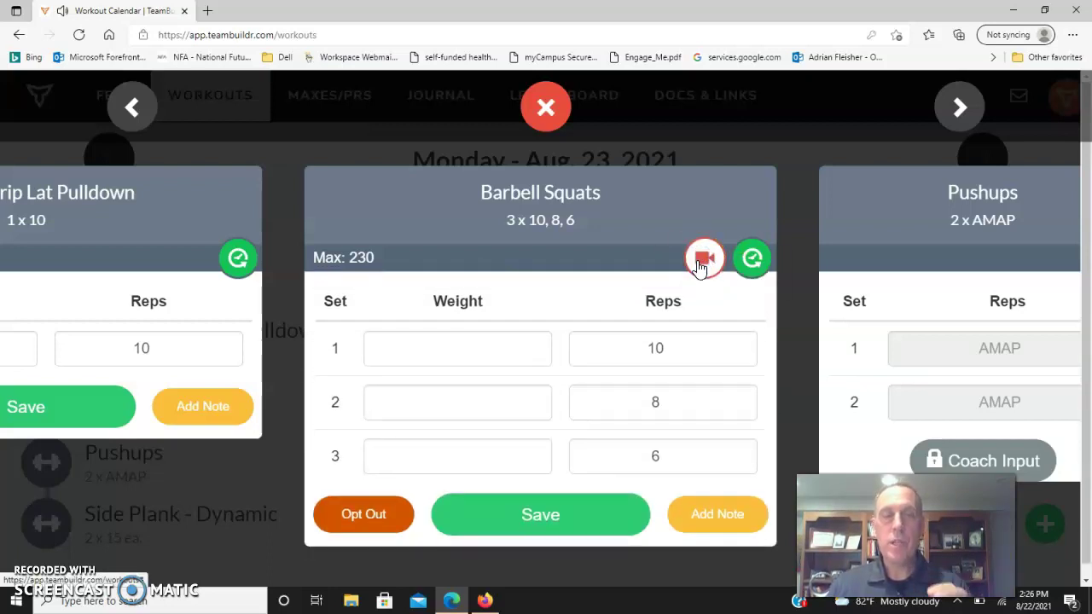
Review the weights and reps in the Barbell Squats history and close the history
left_click(751, 261)
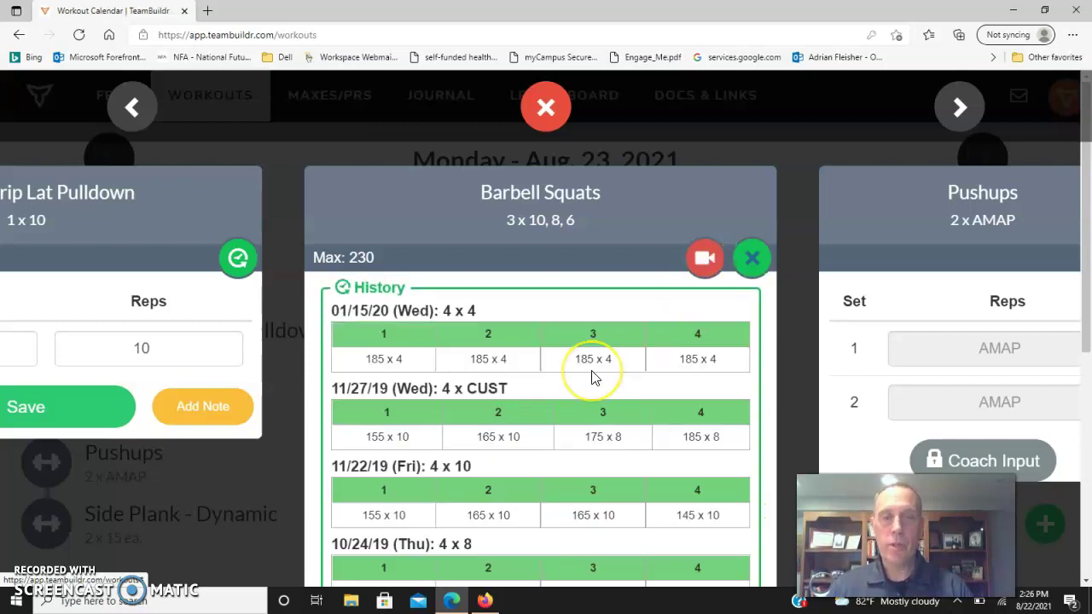
scroll(591, 370, "down", 1)
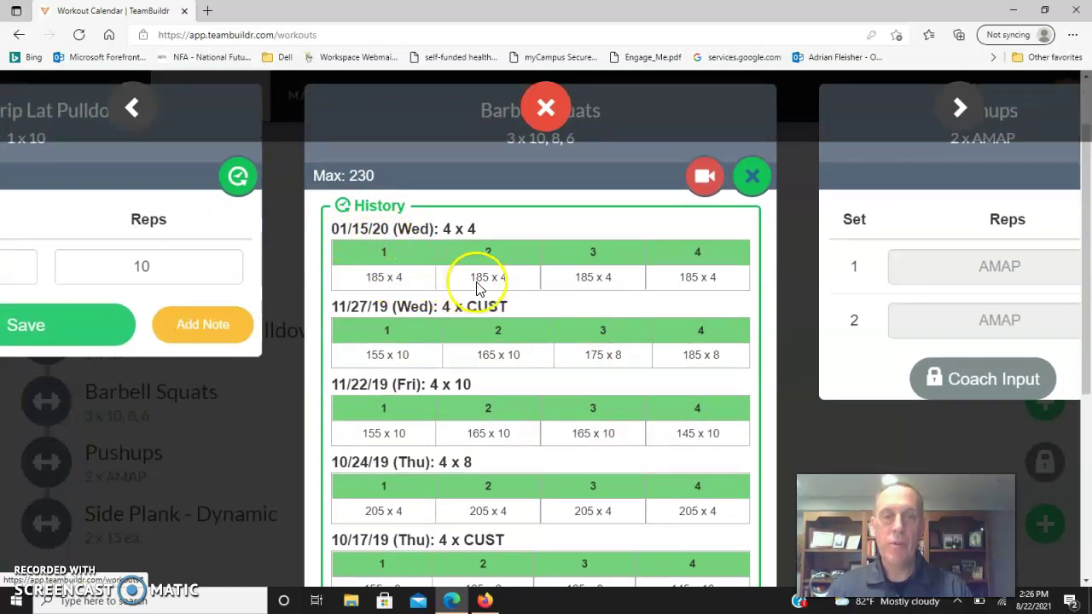
scroll(564, 295, "down", 3)
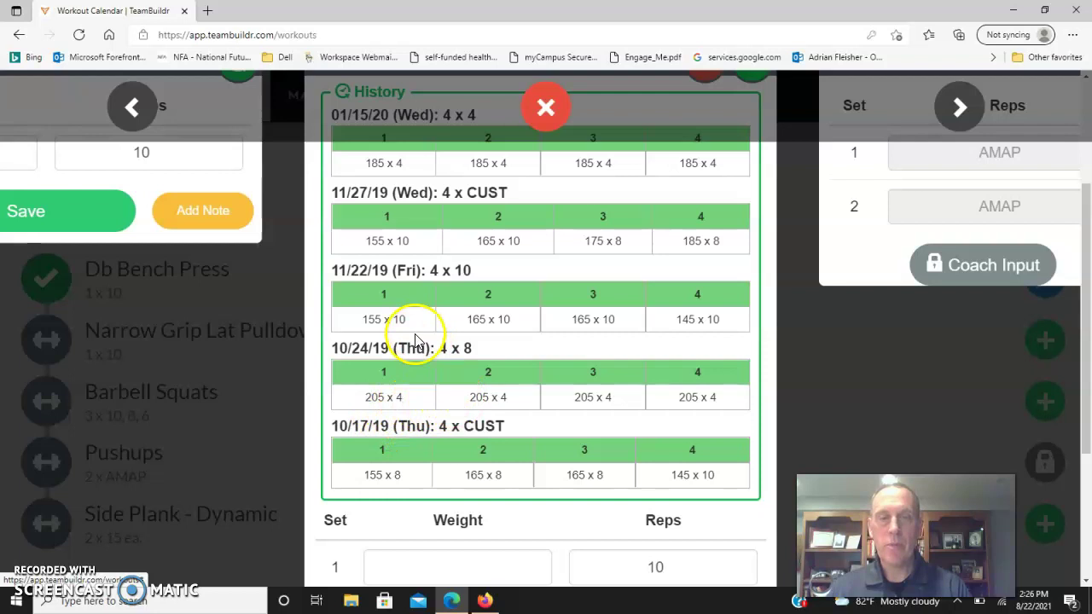
scroll(607, 320, "up", 3)
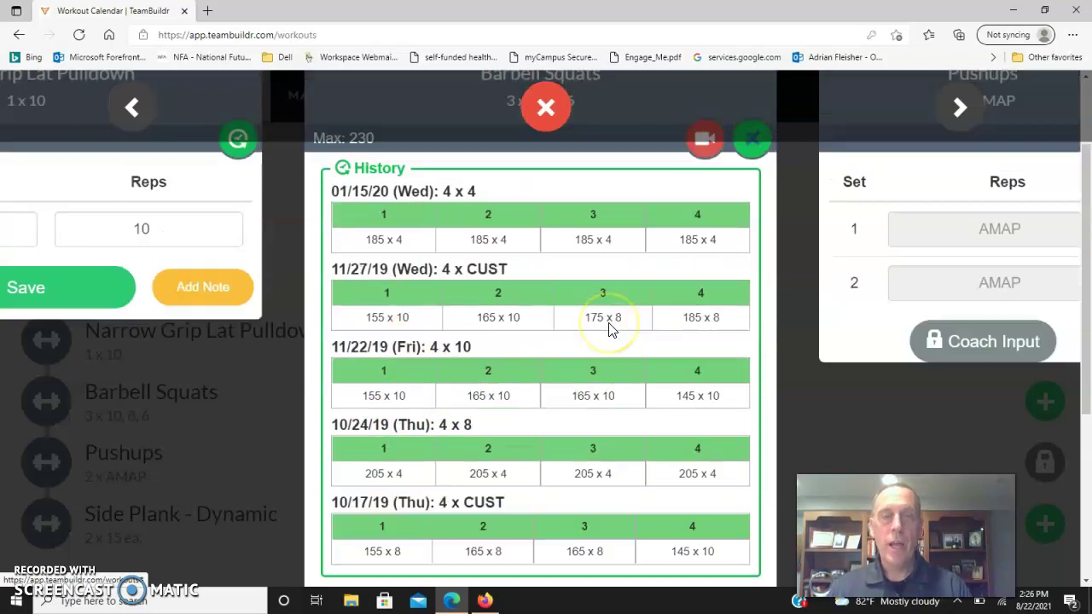
left_click(752, 199)
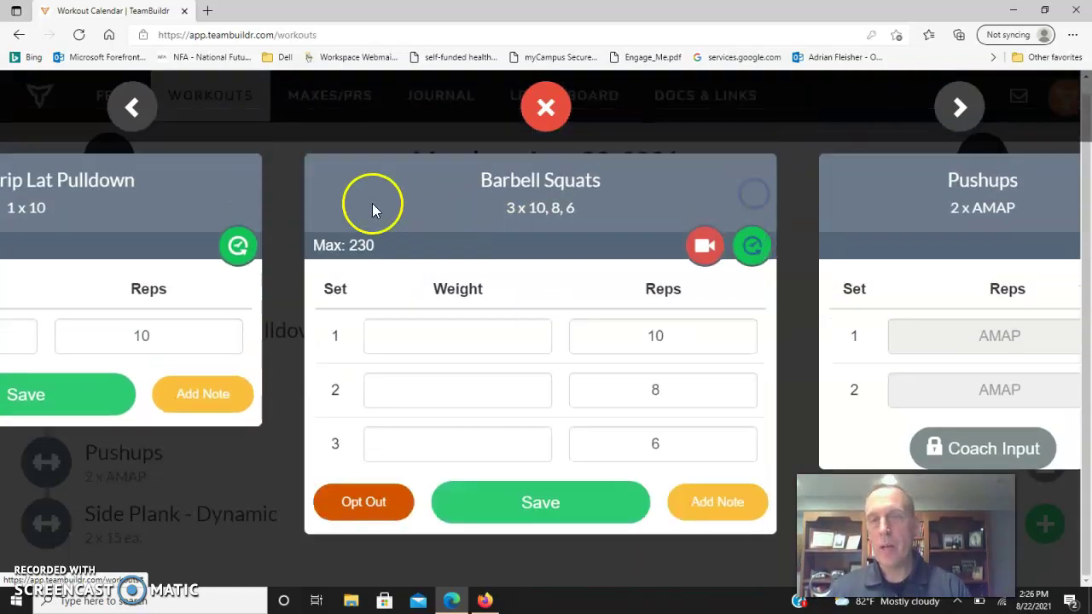
Review the Narrow Grip Lat Pulldown history and close it
left_click(237, 247)
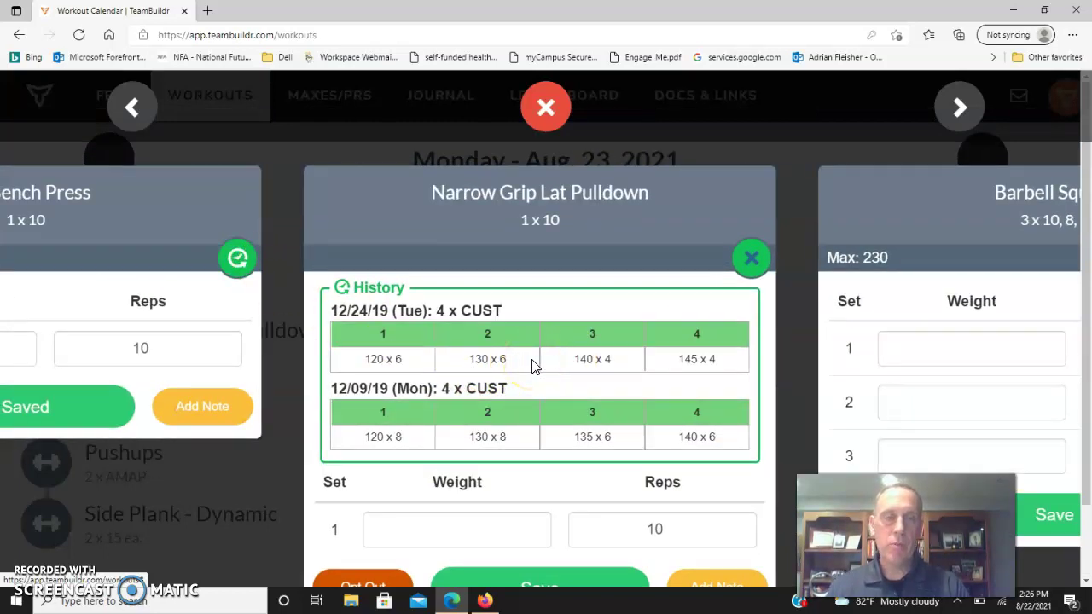
left_click(752, 258)
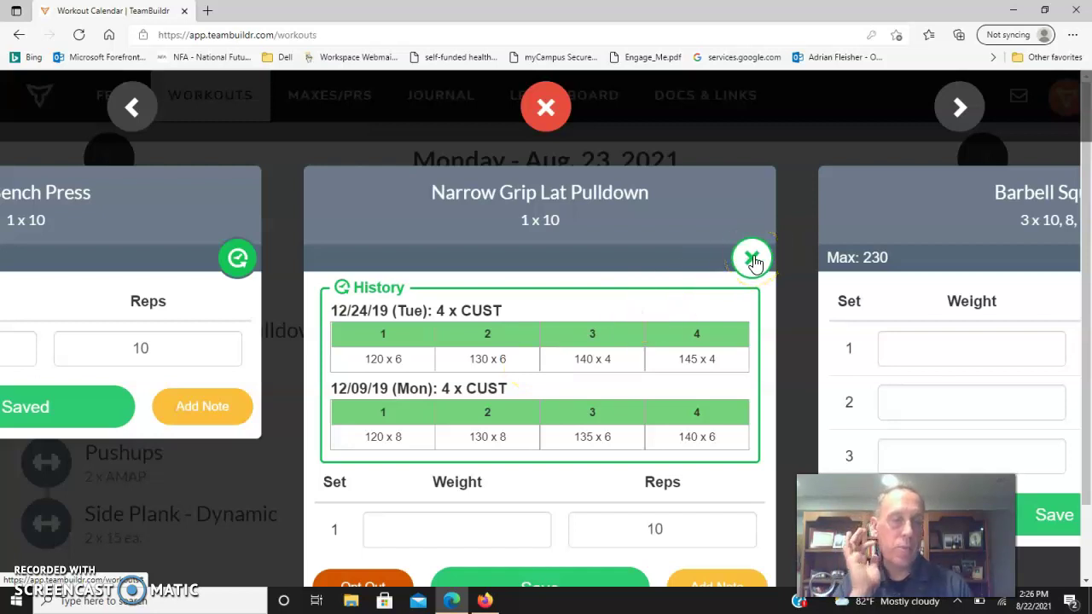
left_click(751, 259)
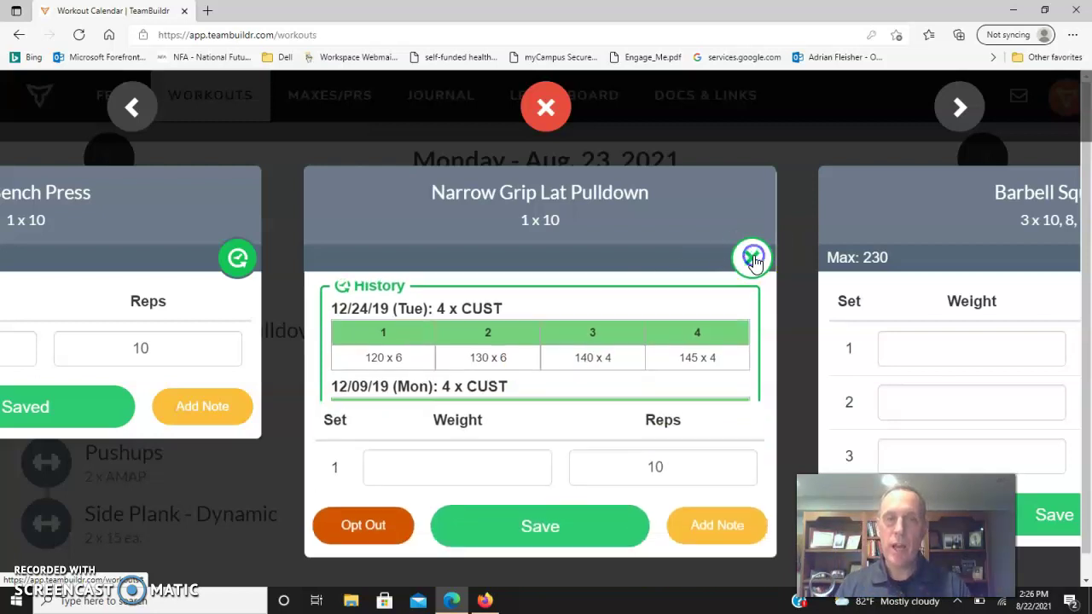
Record a weight of 135 for the Narrow Grip Lat Pulldown set and save the entry
left_click(513, 350)
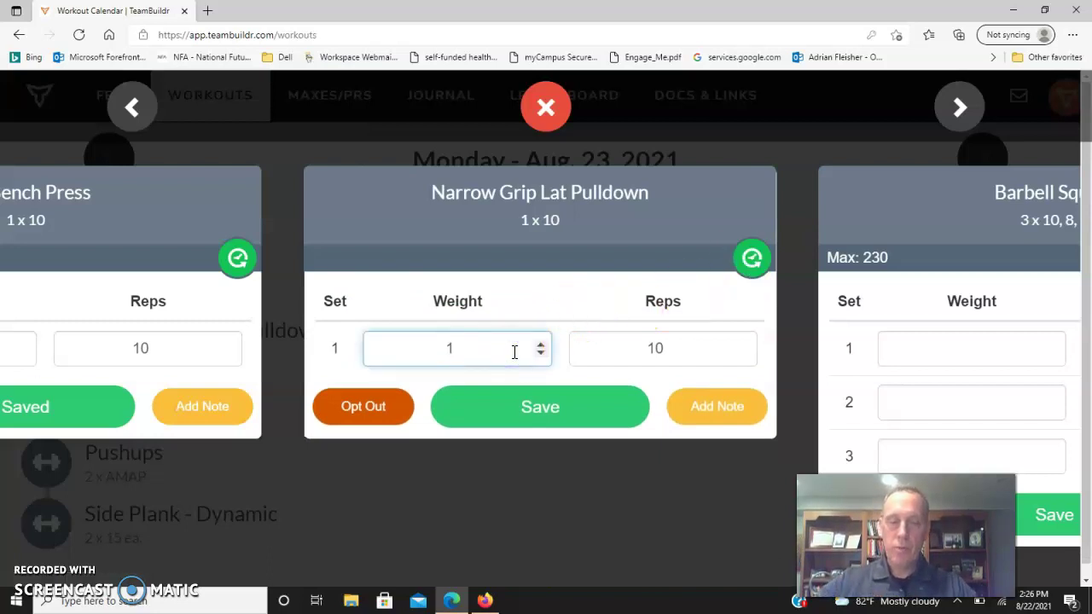
left_click(558, 409)
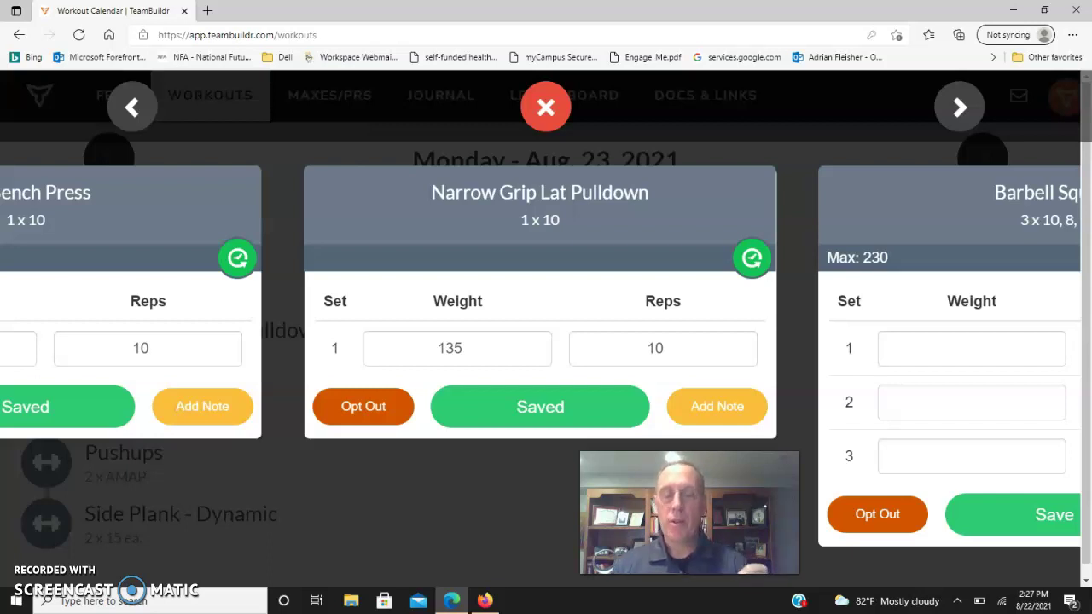
left_click(458, 365)
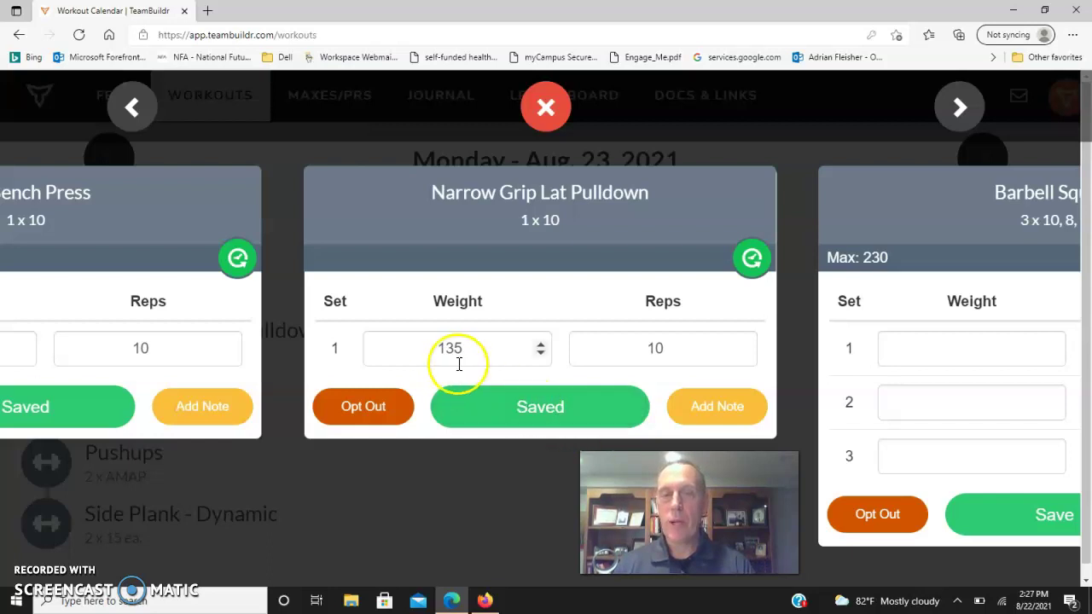
left_click(471, 349)
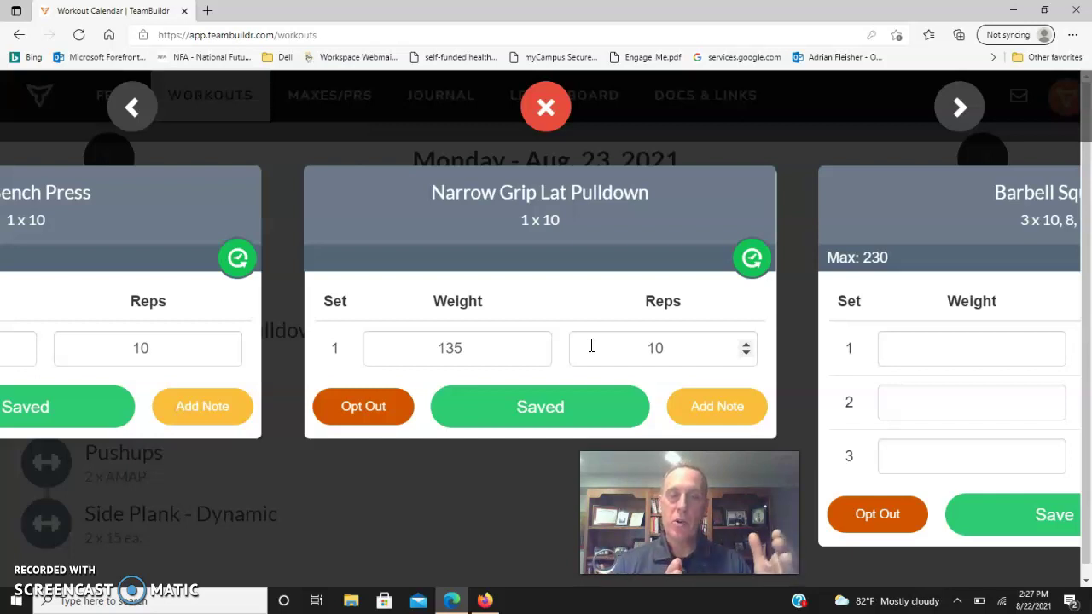
left_click(493, 357)
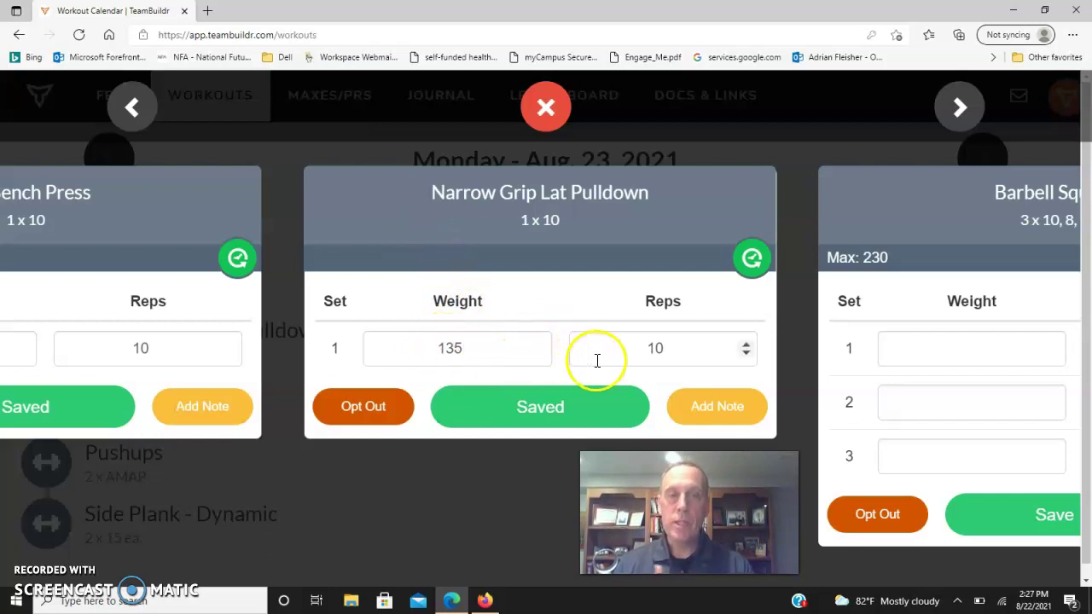
Advance to the Side Plank - Dynamic exercise and play its instructional video
left_click(962, 109)
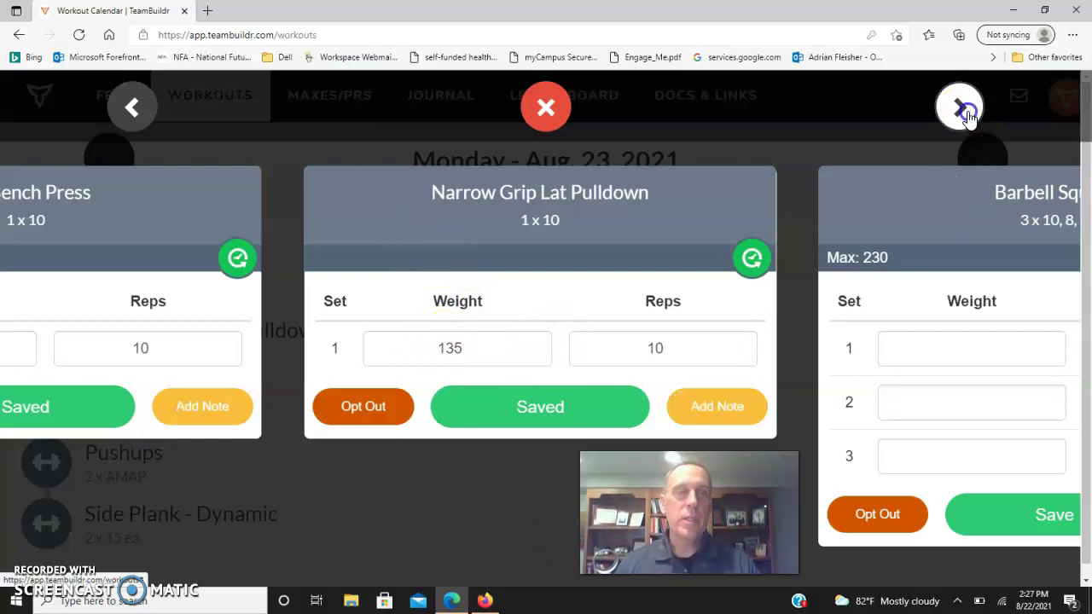
left_click(962, 109)
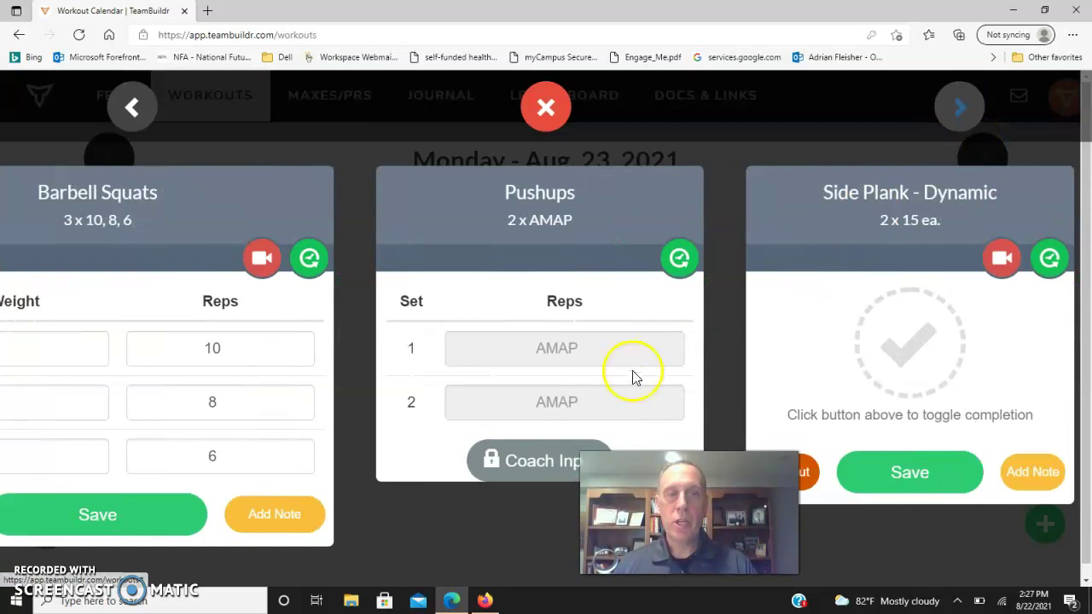
left_click(995, 258)
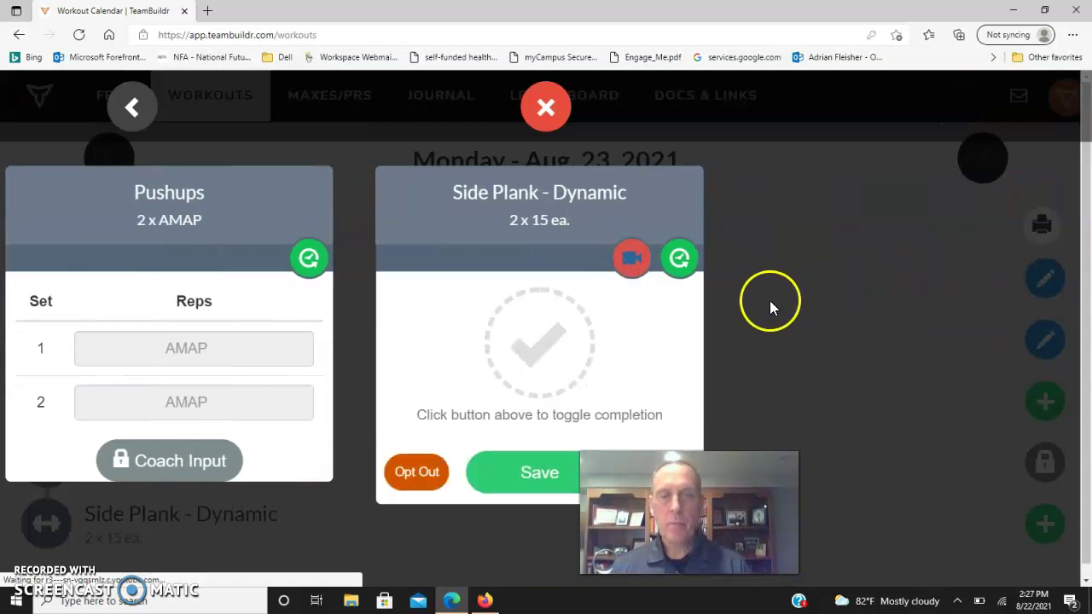
left_click(633, 263)
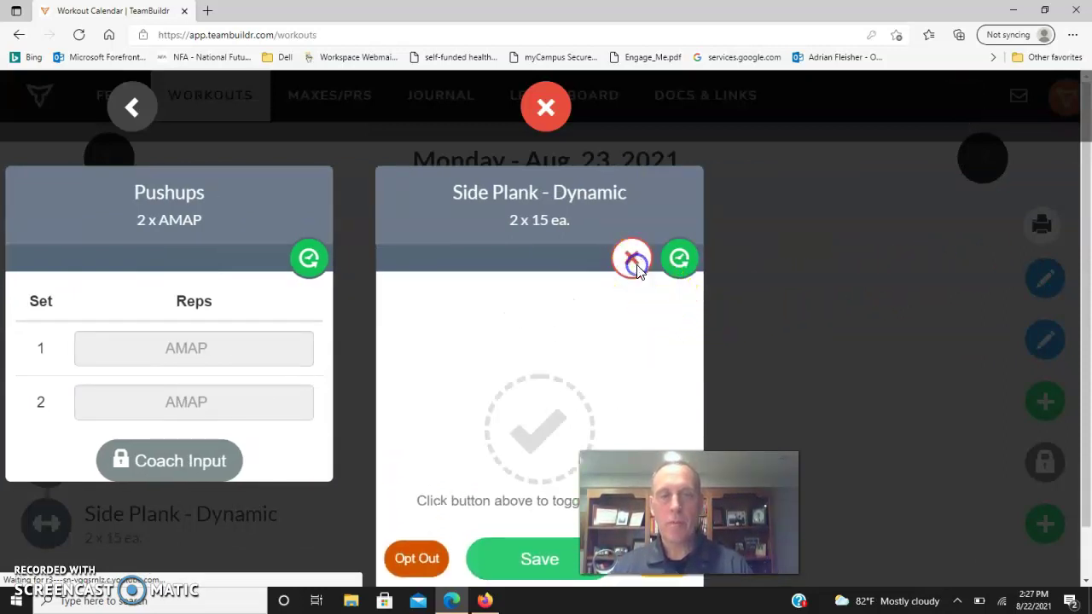
left_click(535, 375)
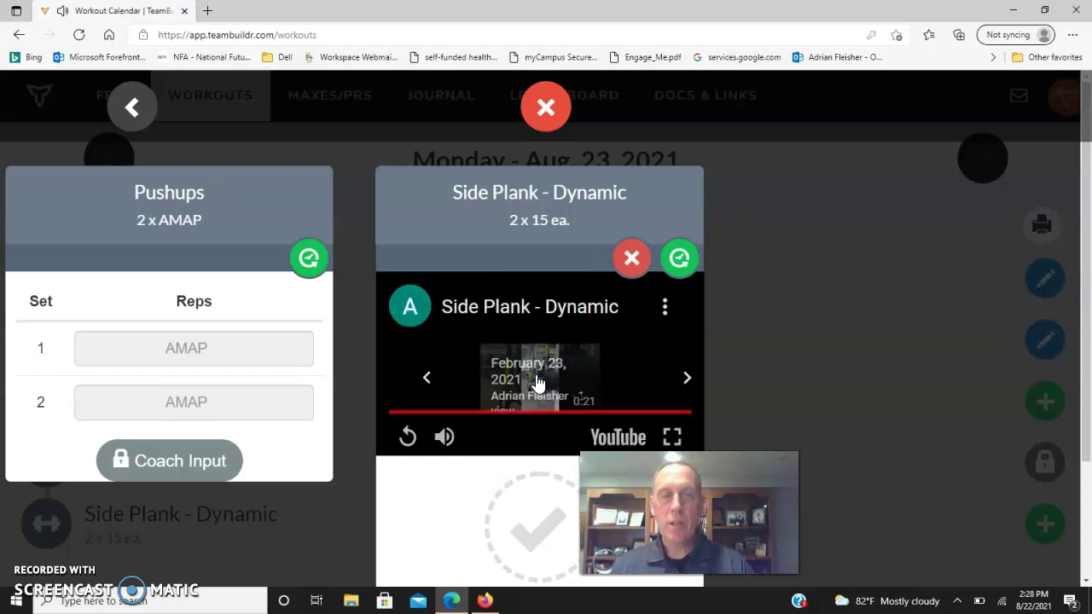
Mark the Side Plank - Dynamic exercise as completed and close the exercise entry view
left_click(539, 522)
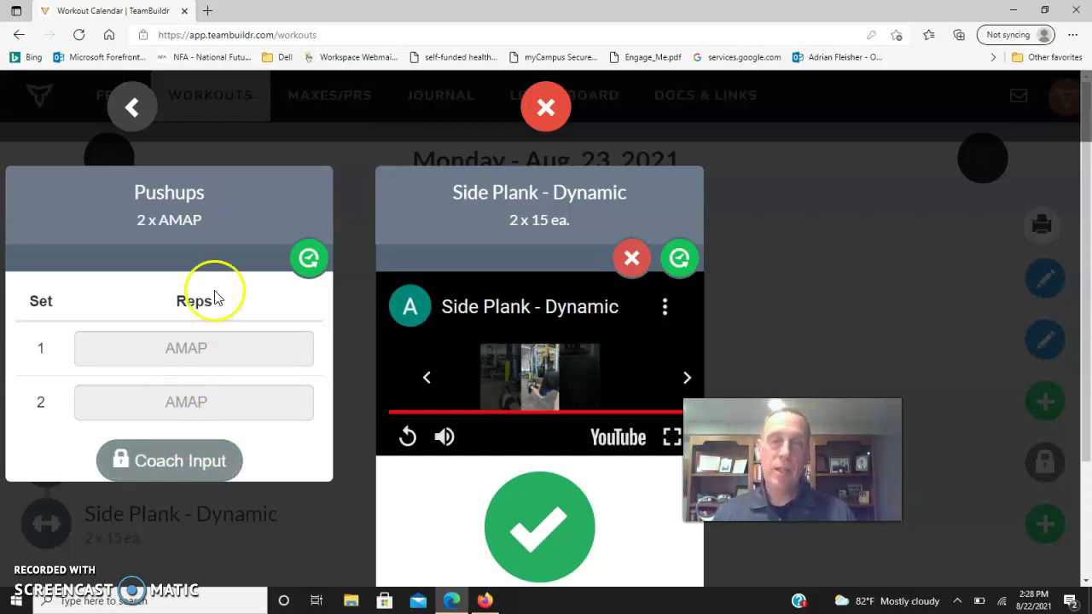
left_click(531, 119)
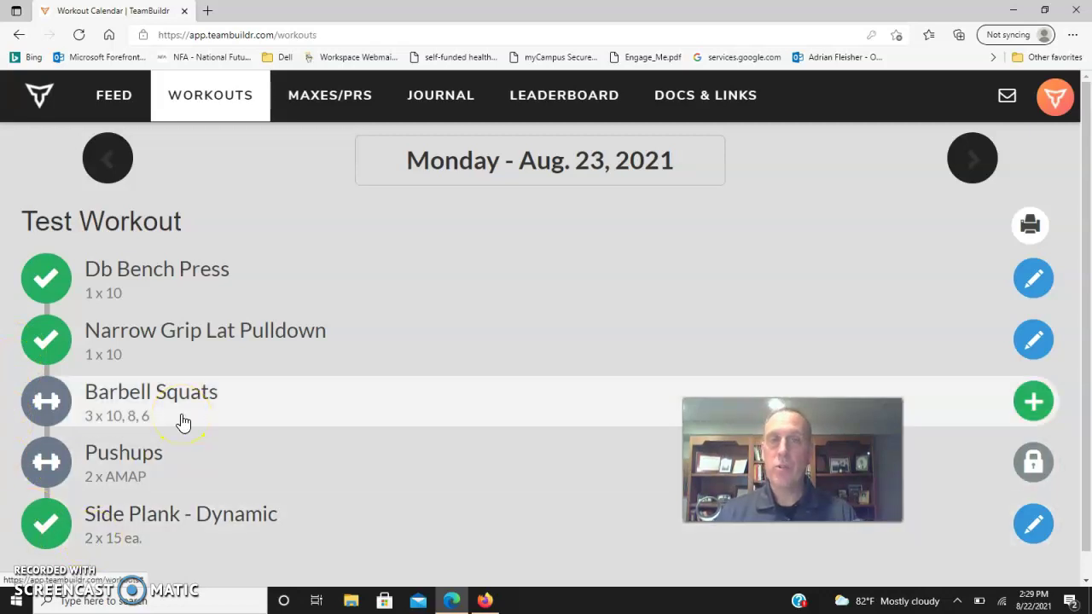
Find Barbell Squats in the Maxes/PRs list, review its history graph and results, and close the history
left_click(335, 102)
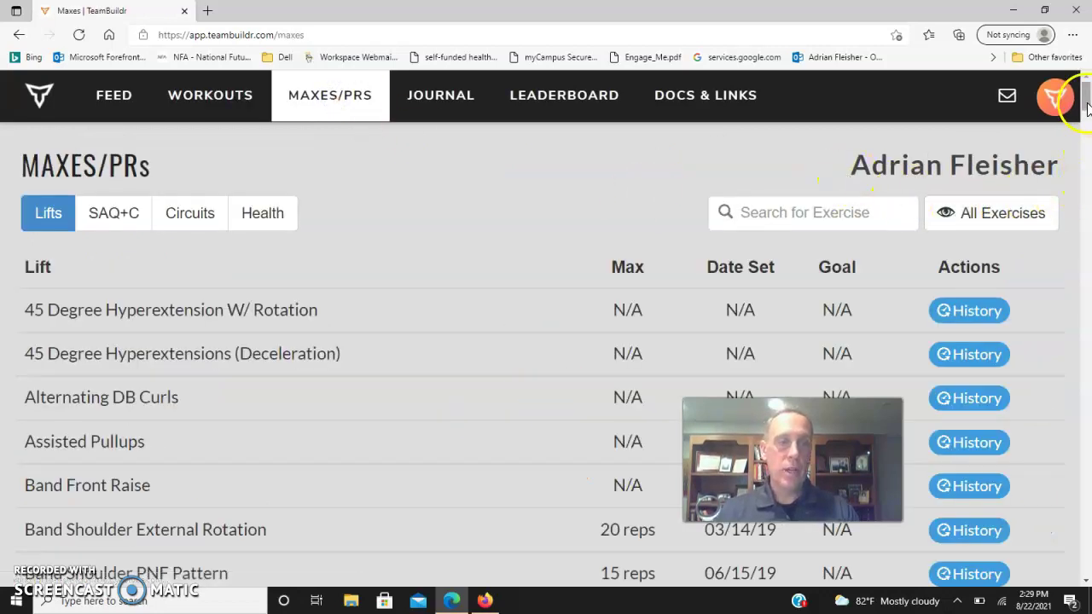
left_click_drag(1085, 107, 1085, 126)
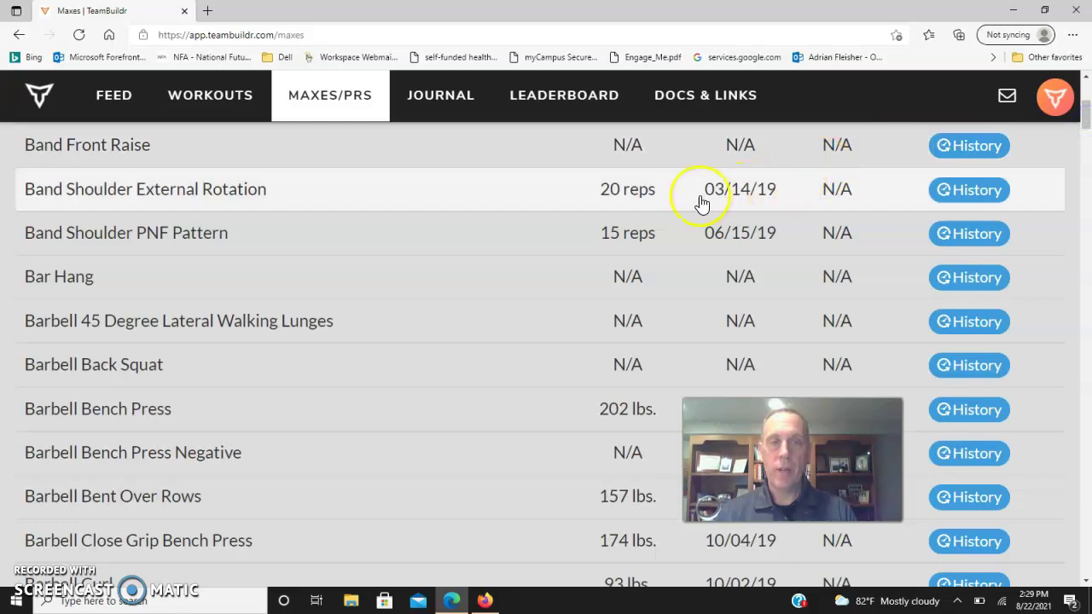
left_click_drag(1085, 122, 1086, 135)
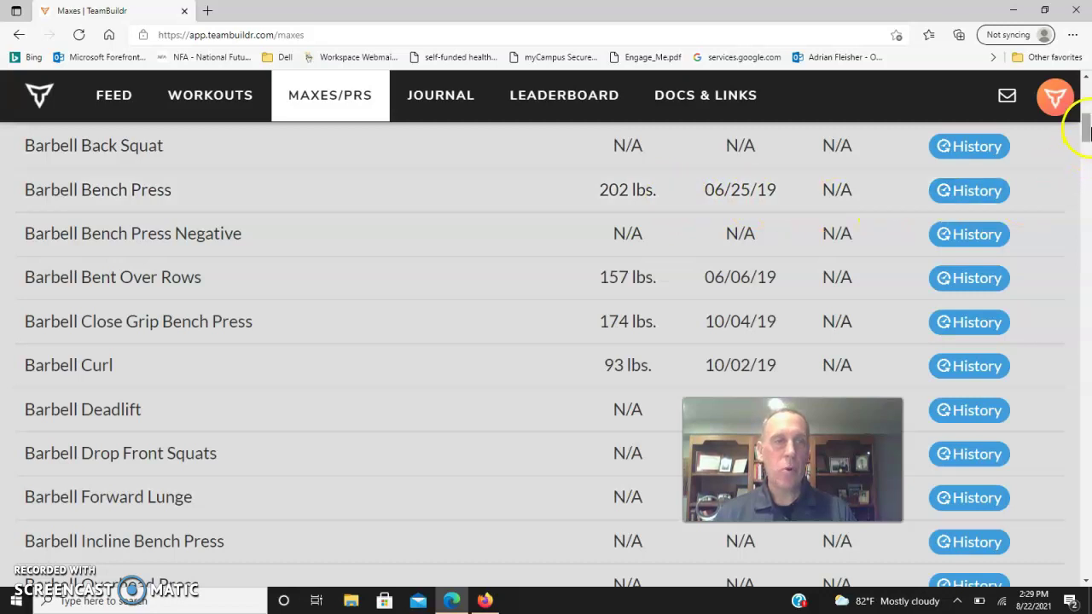
left_click_drag(1088, 128, 1088, 171)
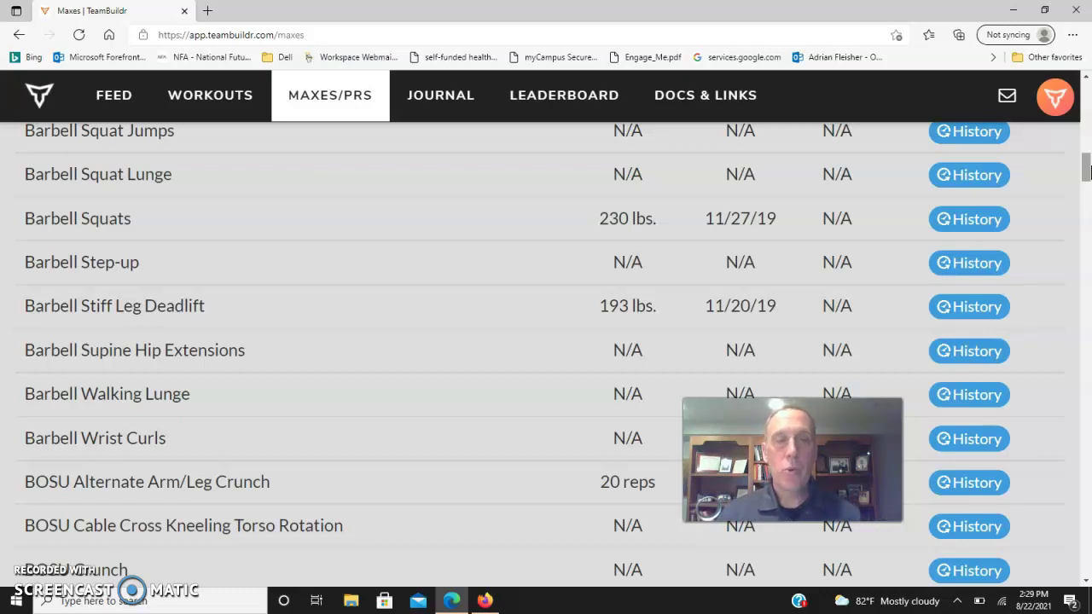
left_click(977, 224)
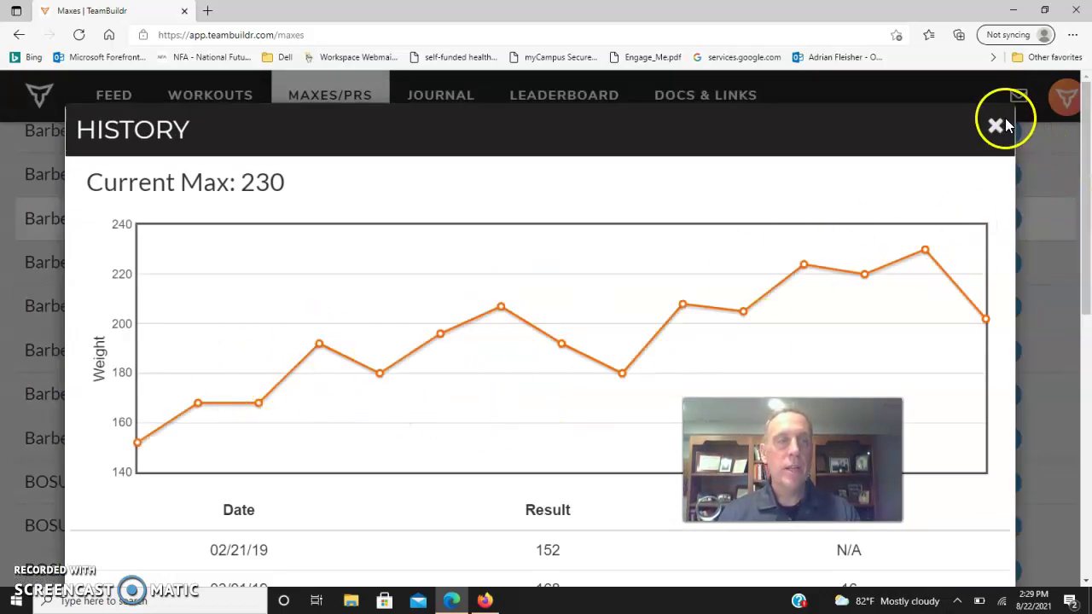
left_click_drag(1081, 151, 1087, 109)
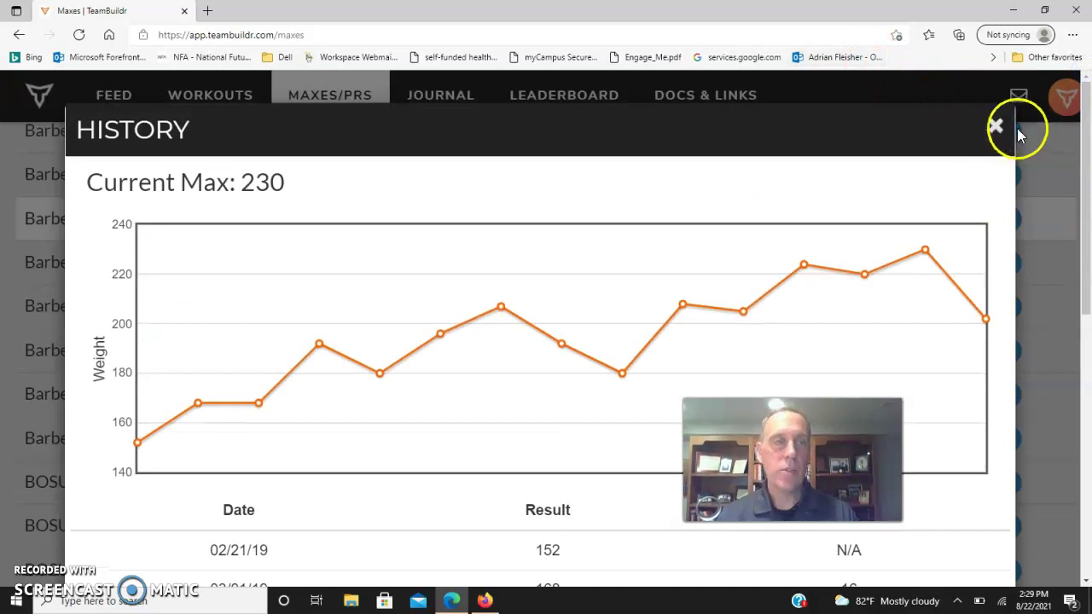
left_click(996, 128)
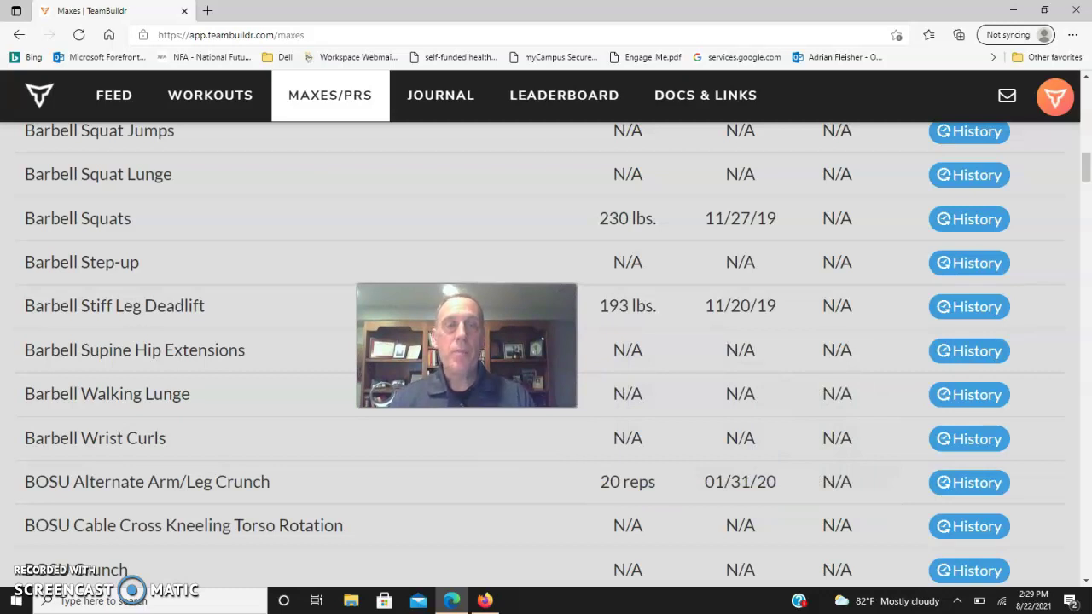
Log out of the TeamBuildr account and close the browser window
left_click(457, 100)
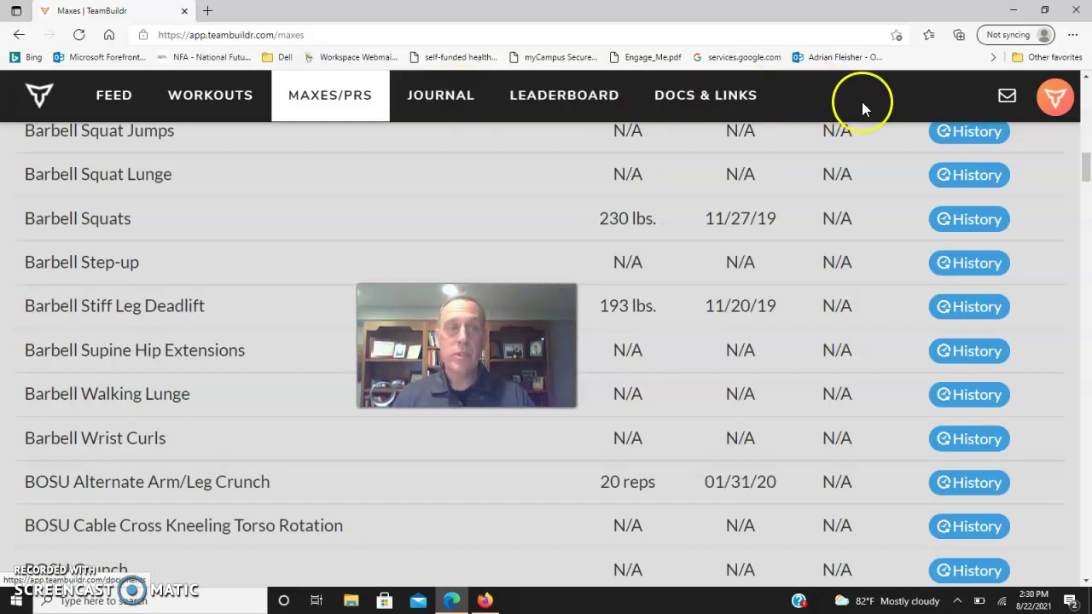
left_click(1049, 100)
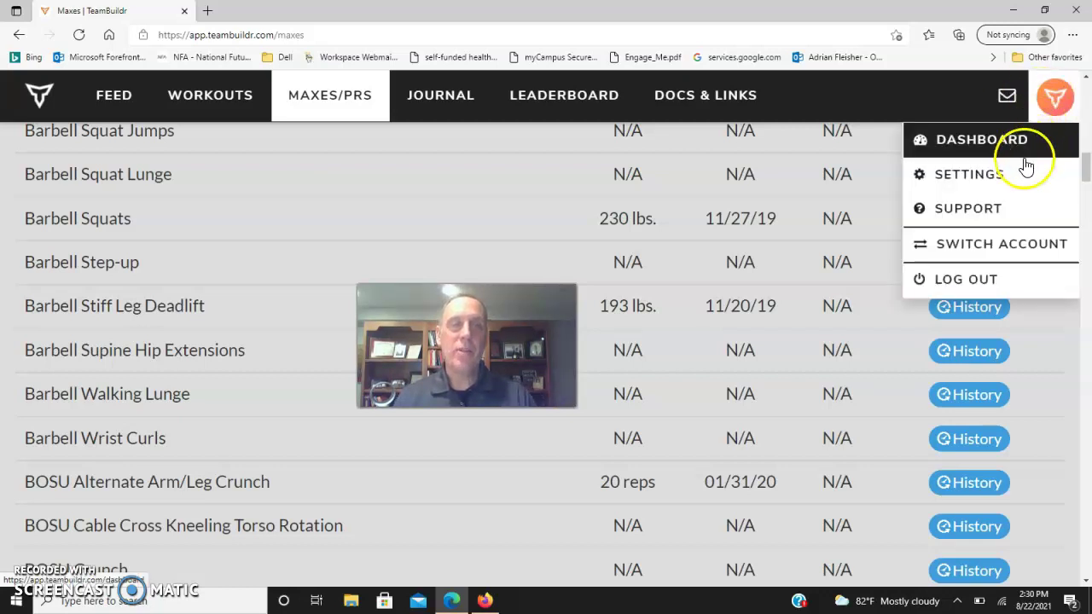
left_click(969, 282)
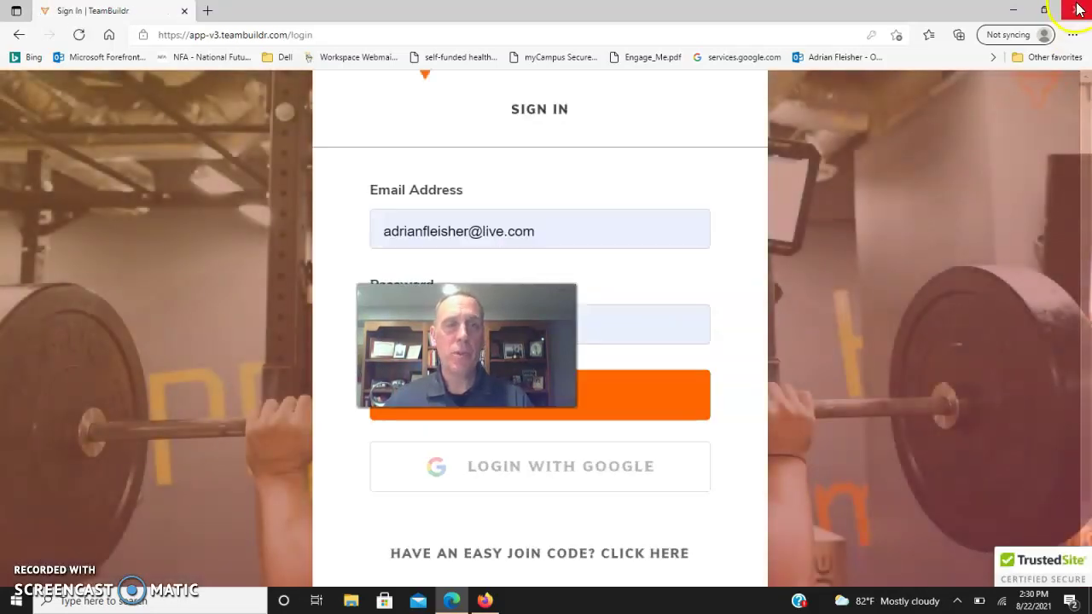
left_click(1076, 10)
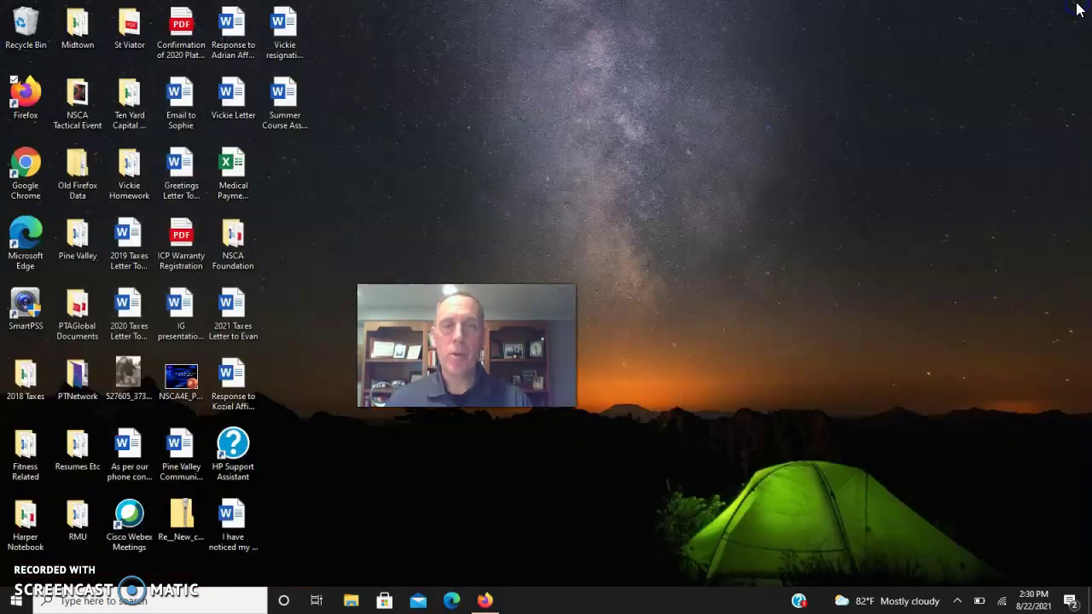
Switch to the Blackboard course in Firefox and open the KIN112 001 course announcements
left_click(483, 602)
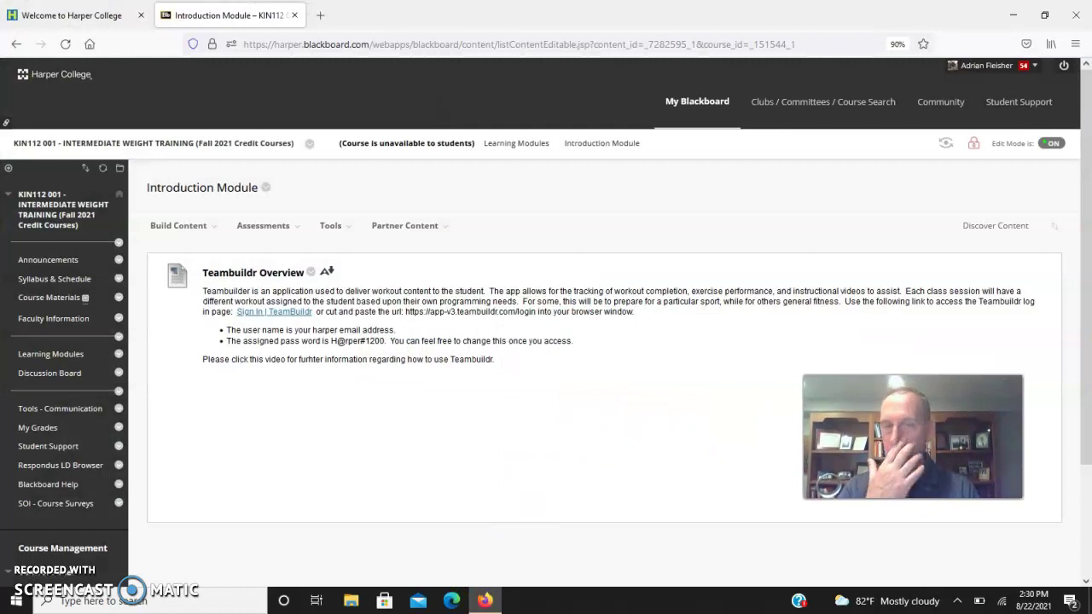
left_click(56, 268)
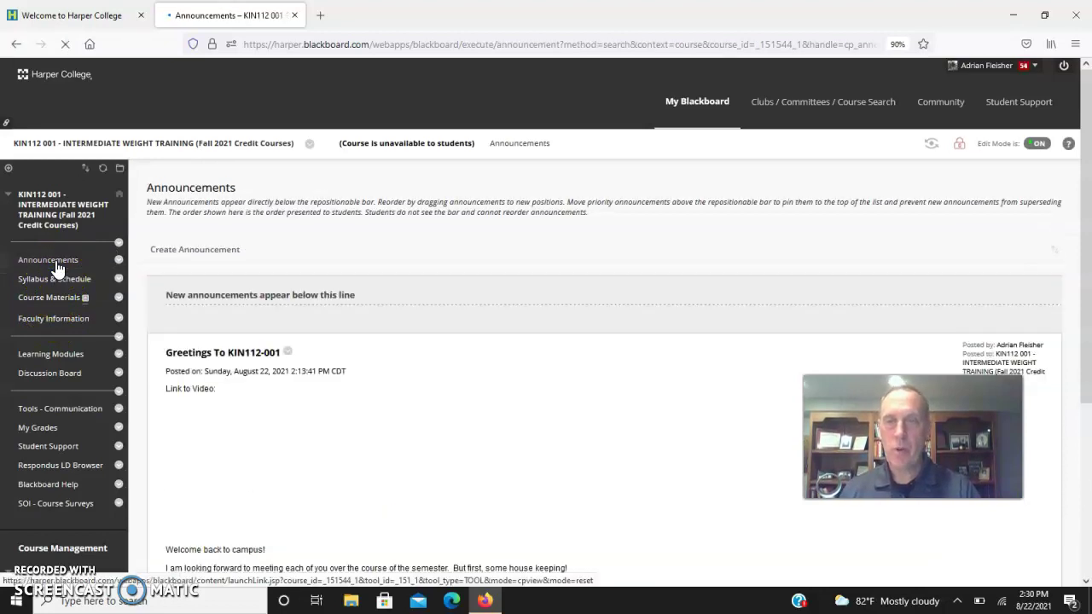